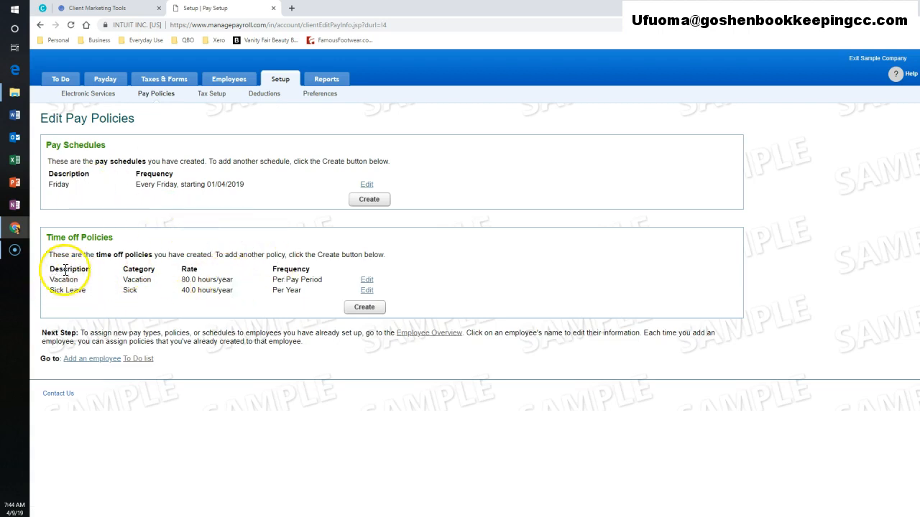
Step: Open the Vacation time off policy for editing and set its accrual frequency to at beginning of year
{"action": "left_click_drag", "start_coordinate": [49, 282], "coordinate": [327, 288]}
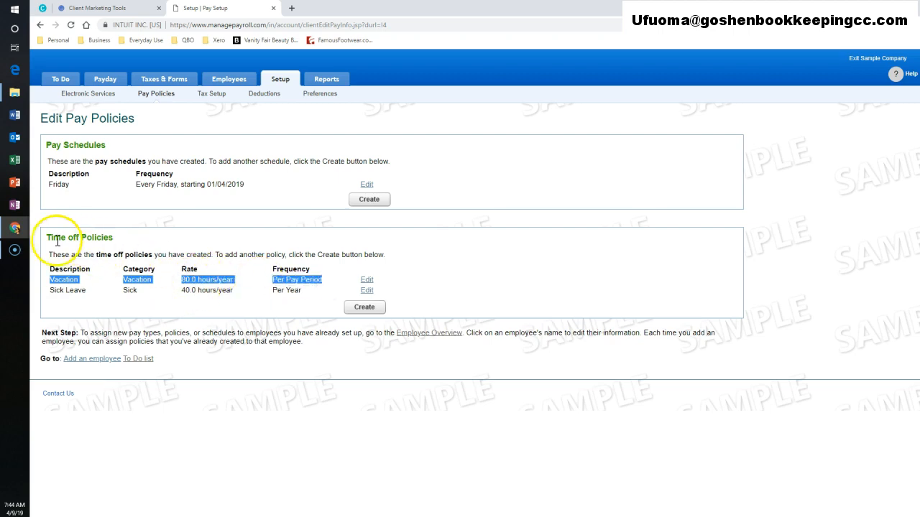
{"action": "left_click", "coordinate": [253, 305]}
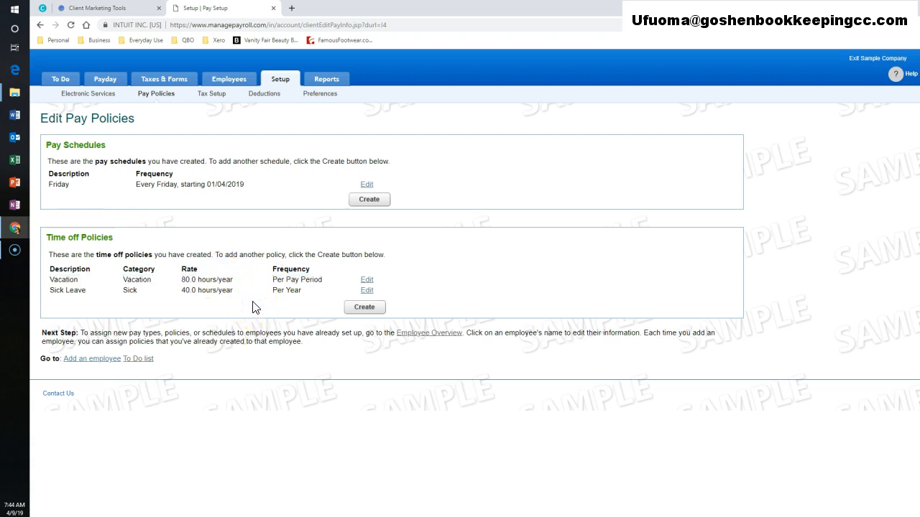
{"action": "left_click", "coordinate": [406, 380]}
{"action": "left_click", "coordinate": [366, 281]}
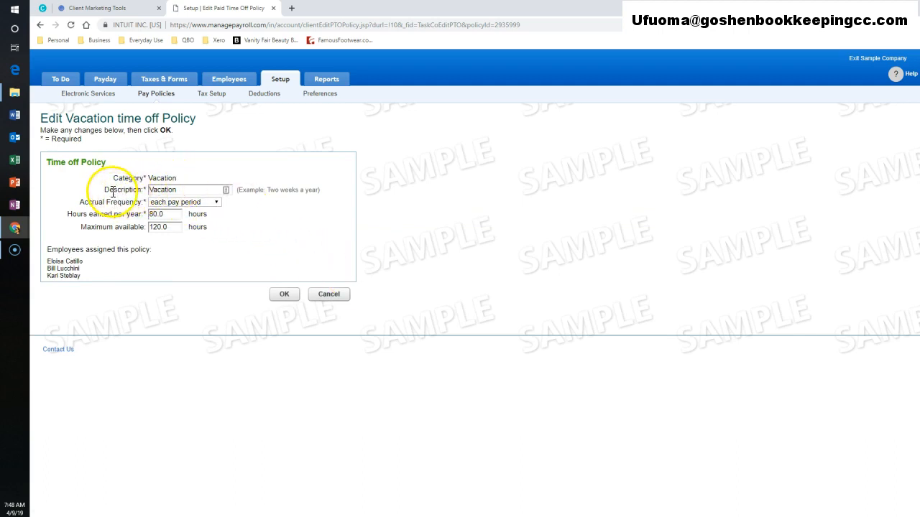
{"action": "left_click", "coordinate": [210, 206]}
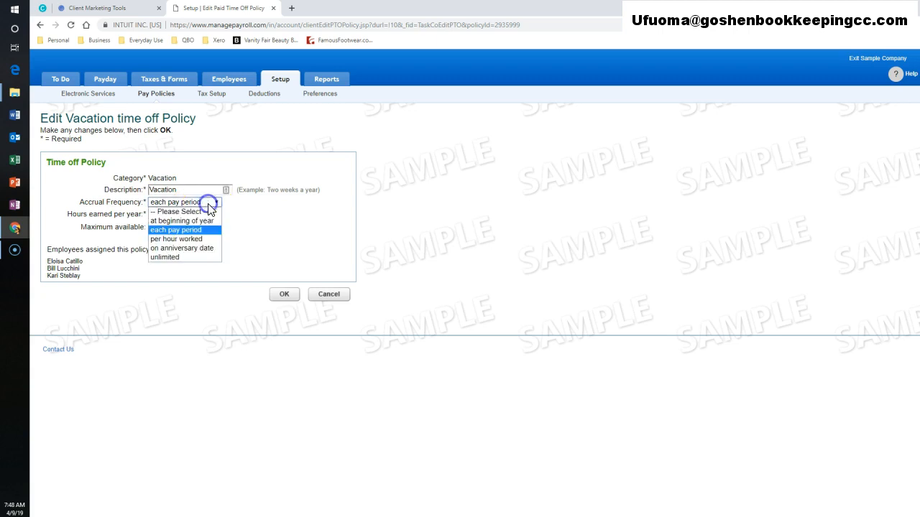
{"action": "left_click", "coordinate": [205, 220]}
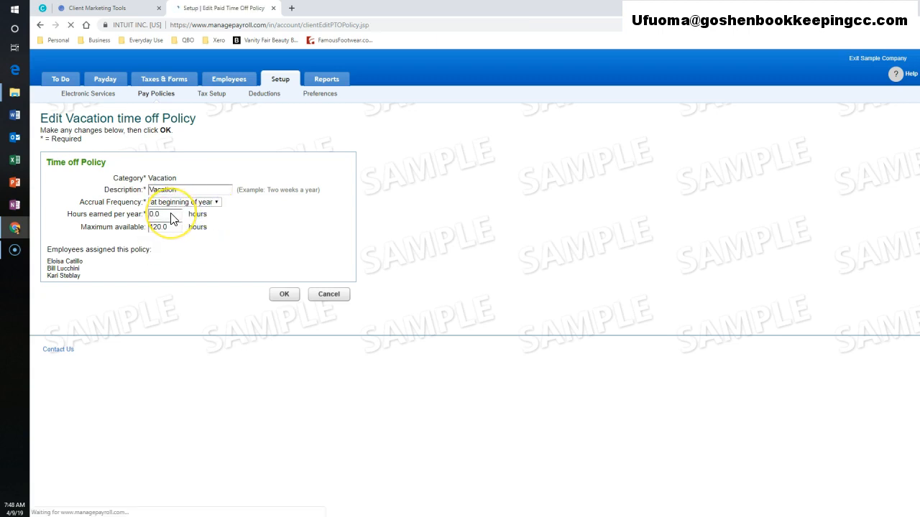
Step: Set the Vacation policy's hours earned per year to 120 and save the policy
{"action": "left_click_drag", "start_coordinate": [169, 214], "coordinate": [137, 215]}
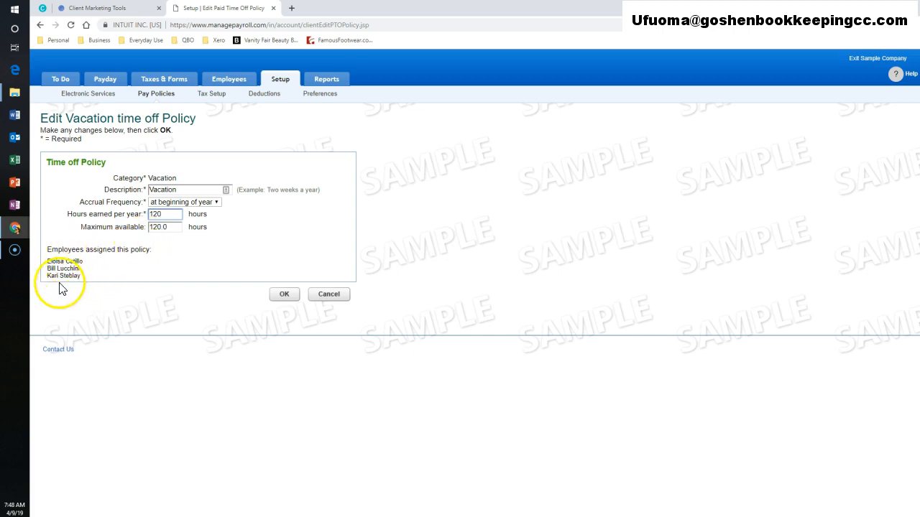
{"action": "left_click_drag", "start_coordinate": [29, 252], "coordinate": [104, 284]}
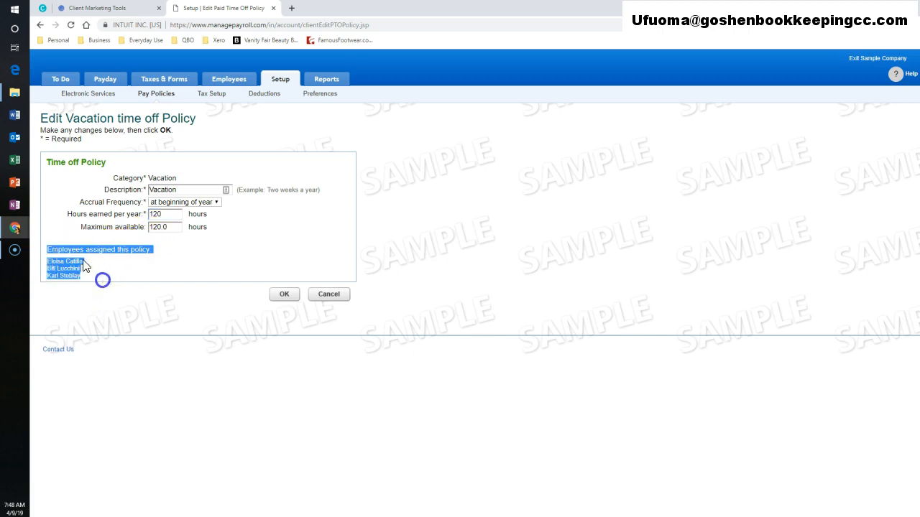
{"action": "left_click", "coordinate": [105, 274]}
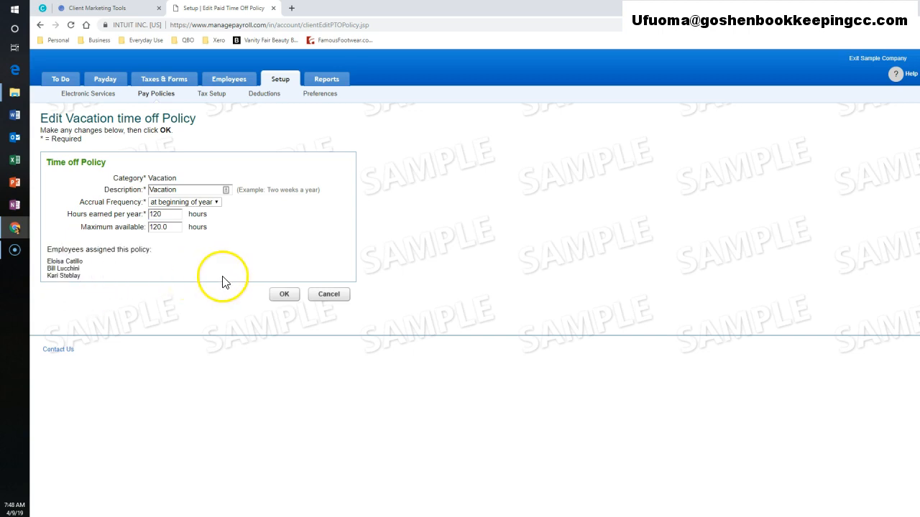
{"action": "left_click", "coordinate": [284, 296]}
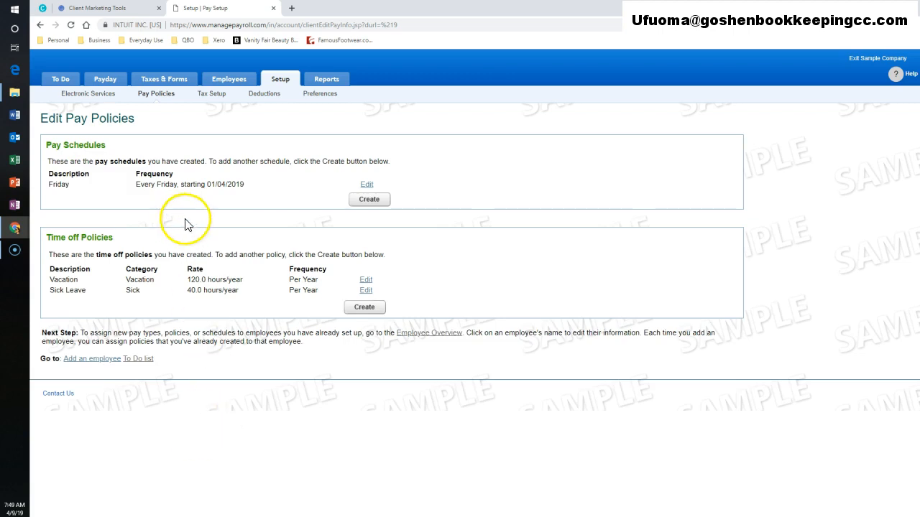
Step: Open the overview of the employee paid $60,000 per year and examine the vacation pay type and time off balances
{"action": "left_click", "coordinate": [238, 84]}
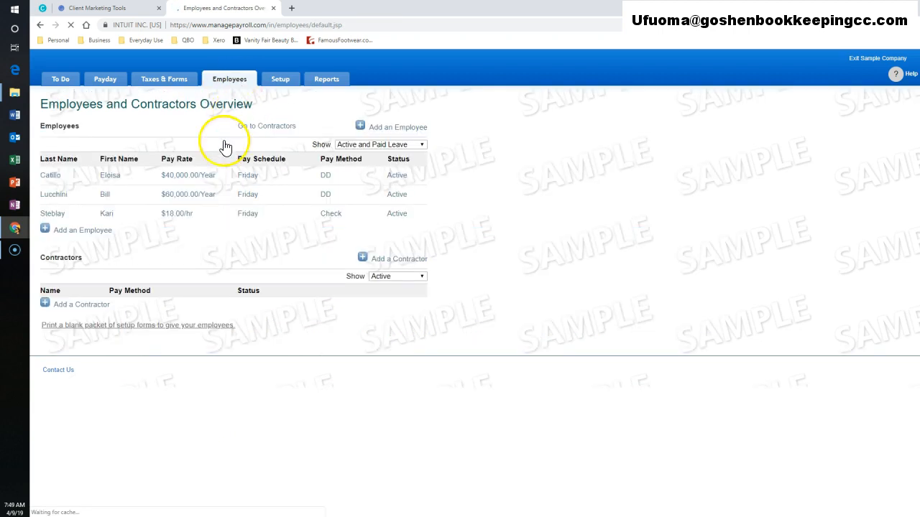
{"action": "left_click", "coordinate": [57, 199]}
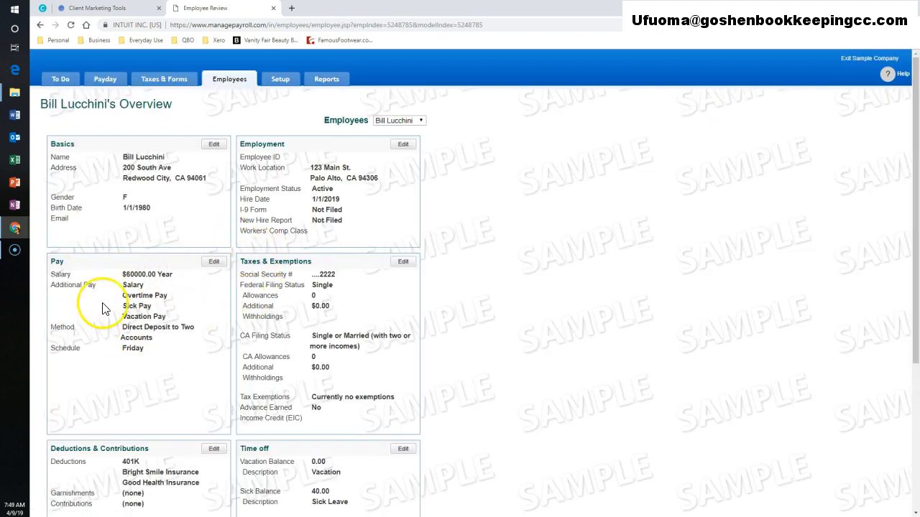
{"action": "left_click_drag", "start_coordinate": [120, 317], "coordinate": [184, 317]}
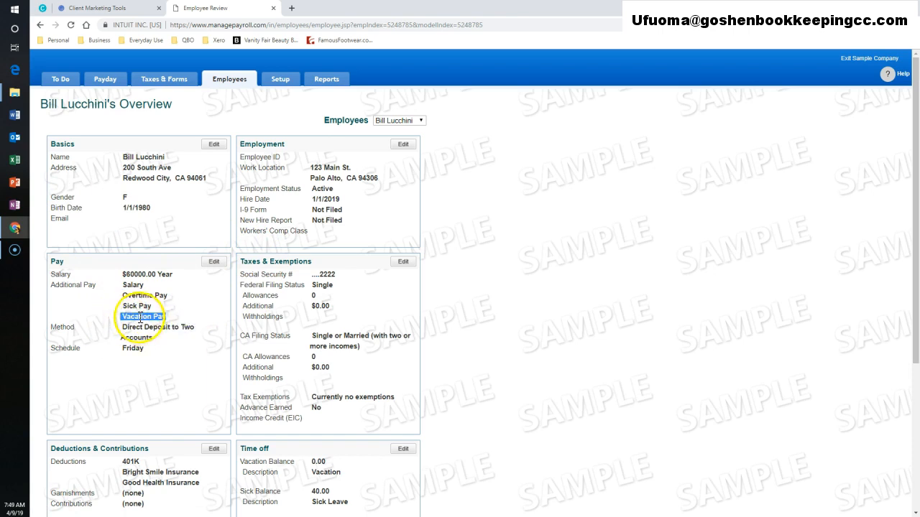
{"action": "left_click", "coordinate": [210, 363]}
{"action": "scroll", "coordinate": [212, 367], "scroll_direction": "down", "scroll_amount": 2}
{"action": "scroll", "coordinate": [212, 366], "scroll_direction": "down", "scroll_amount": 1}
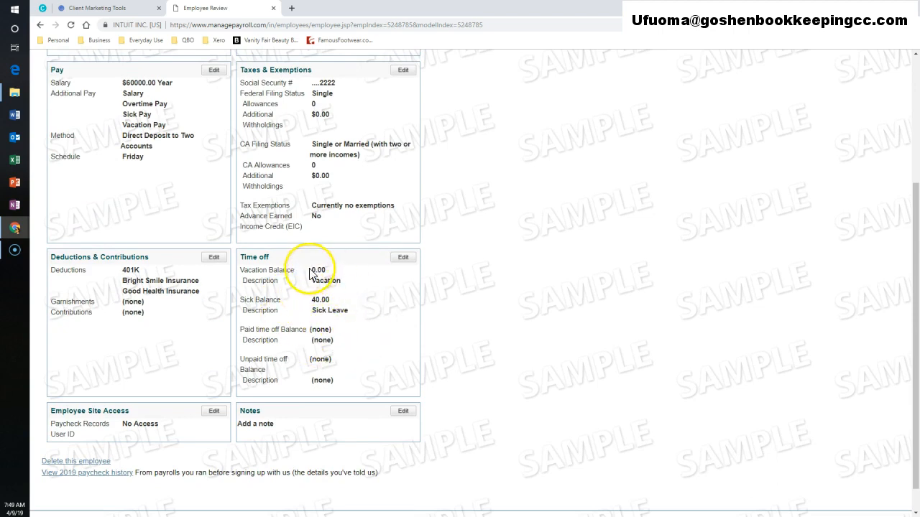
{"action": "left_click_drag", "start_coordinate": [236, 273], "coordinate": [300, 280]}
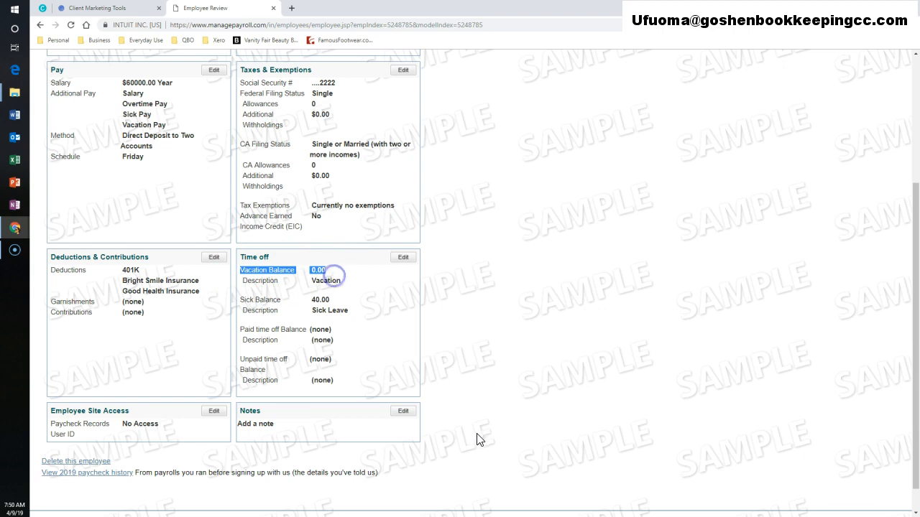
{"action": "left_click", "coordinate": [426, 312]}
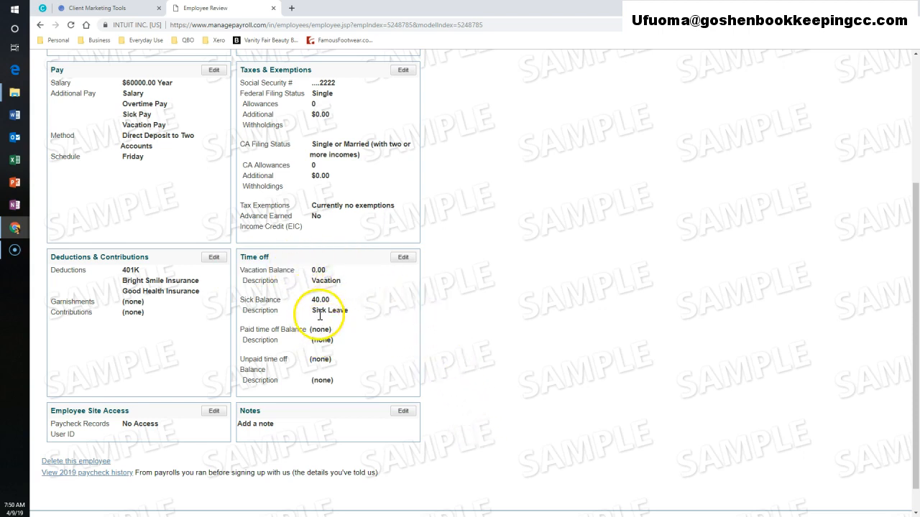
Step: Set the employee's current Vacation Pay balance to 120 hours and save the time off settings
{"action": "scroll", "coordinate": [319, 314], "scroll_direction": "up", "scroll_amount": 5}
{"action": "scroll", "coordinate": [320, 320], "scroll_direction": "down", "scroll_amount": 1}
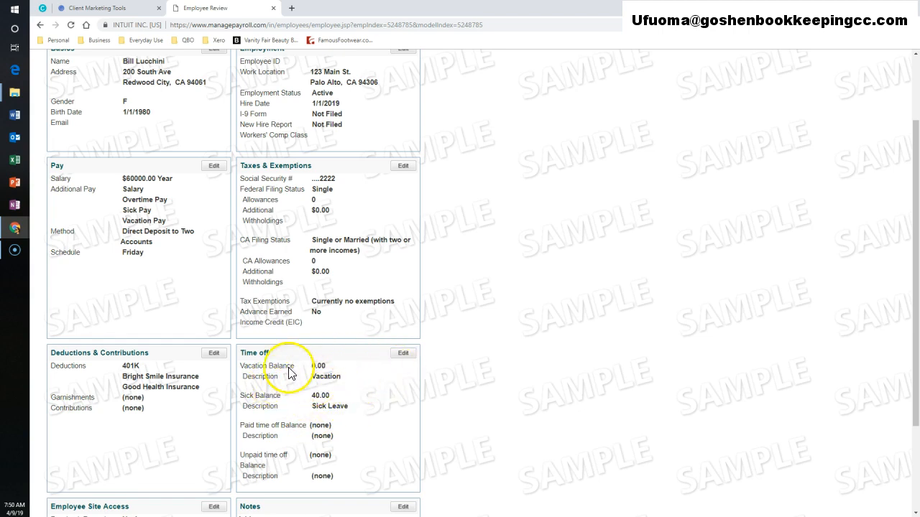
{"action": "left_click_drag", "start_coordinate": [238, 365], "coordinate": [330, 379]}
{"action": "left_click", "coordinate": [403, 353]}
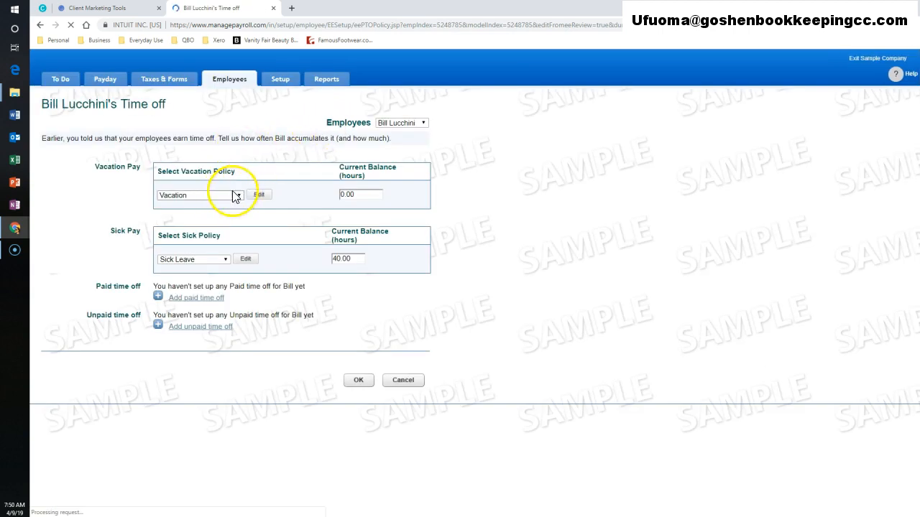
{"action": "left_click_drag", "start_coordinate": [363, 194], "coordinate": [329, 196]}
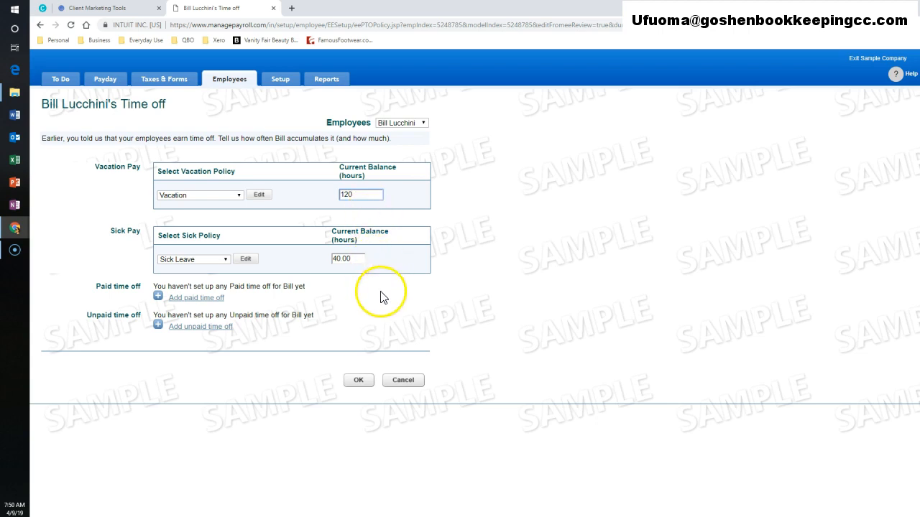
{"action": "left_click", "coordinate": [358, 383]}
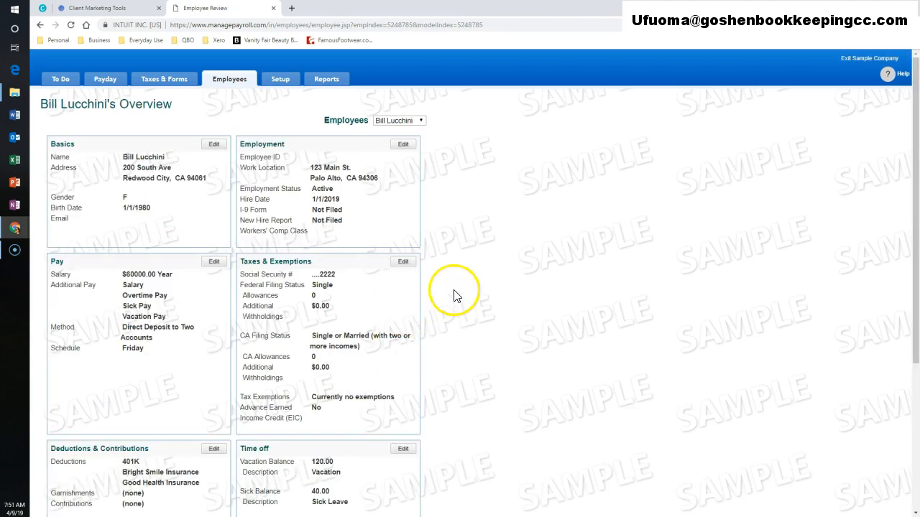
Step: Start creating paychecks with check type Regular Checks for the pay period 04/06/2019 - 04/12/2019
{"action": "left_click", "coordinate": [108, 81]}
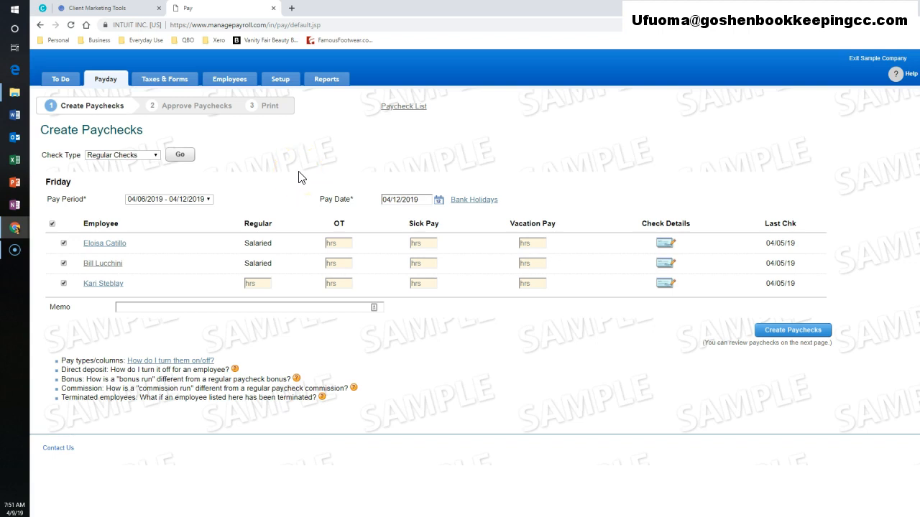
{"action": "left_click", "coordinate": [109, 82]}
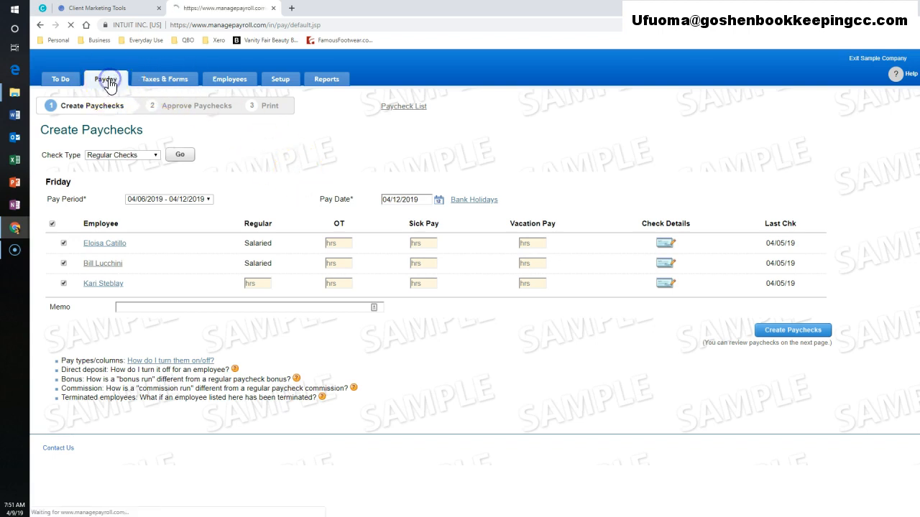
{"action": "left_click", "coordinate": [148, 163]}
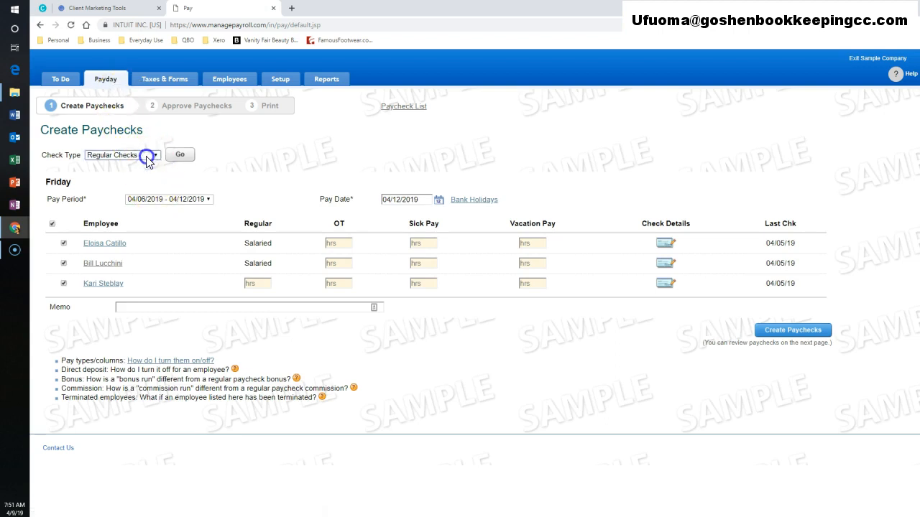
{"action": "left_click", "coordinate": [137, 166]}
{"action": "left_click", "coordinate": [201, 199]}
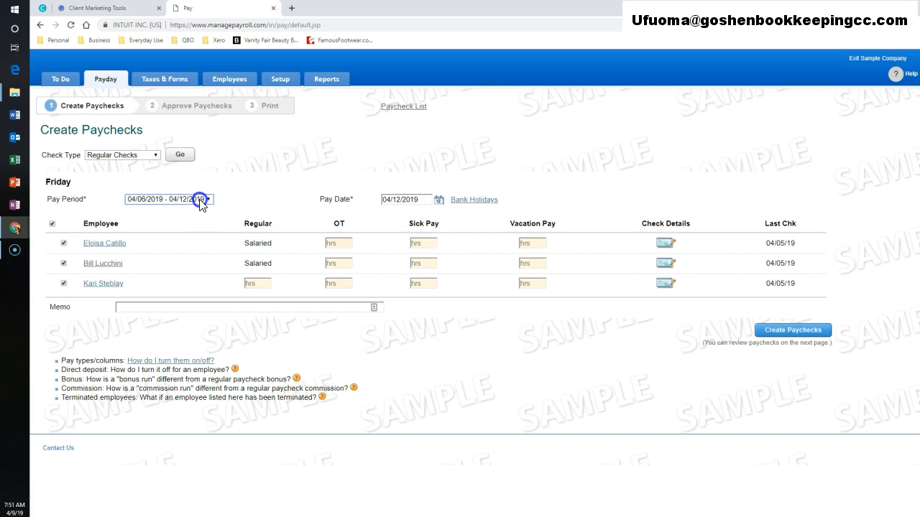
{"action": "scroll", "coordinate": [194, 388], "scroll_direction": "down", "scroll_amount": 2}
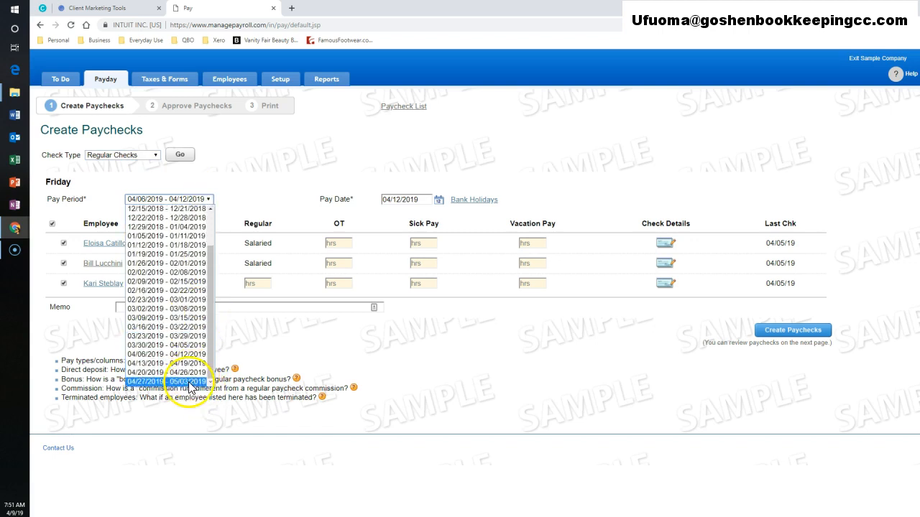
{"action": "left_click", "coordinate": [185, 354]}
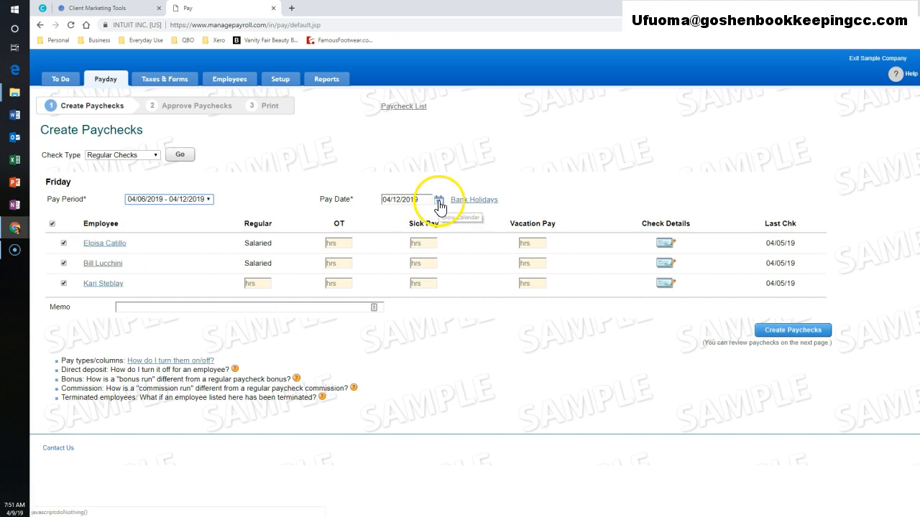
Step: Open the check details of the second salaried employee and set the regular hours worked to 24
{"action": "left_click", "coordinate": [664, 265]}
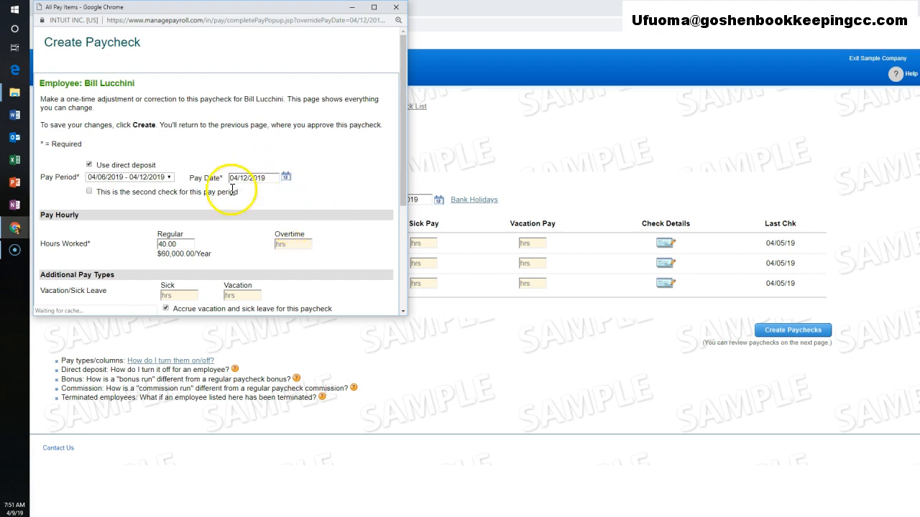
{"action": "scroll", "coordinate": [350, 236], "scroll_direction": "down", "scroll_amount": 1}
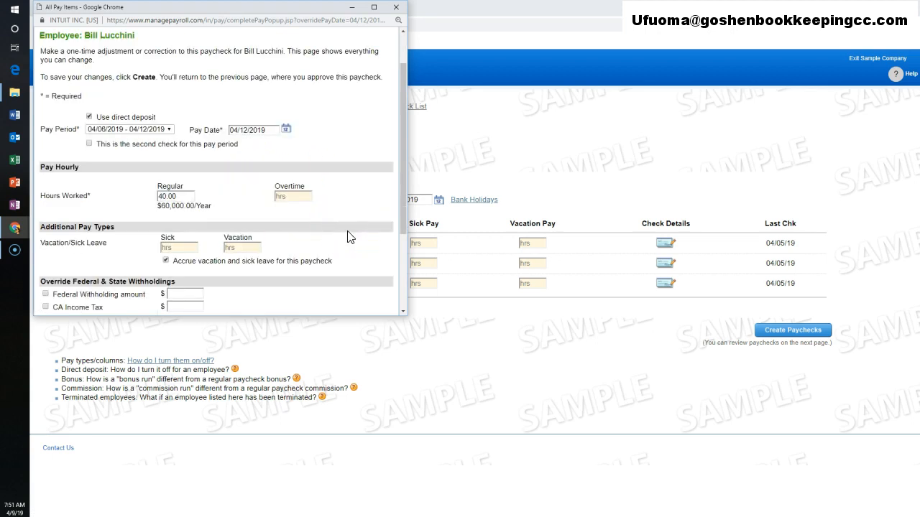
{"action": "double_click", "coordinate": [162, 194]}
{"action": "scroll", "coordinate": [258, 221], "scroll_direction": "down", "scroll_amount": 3}
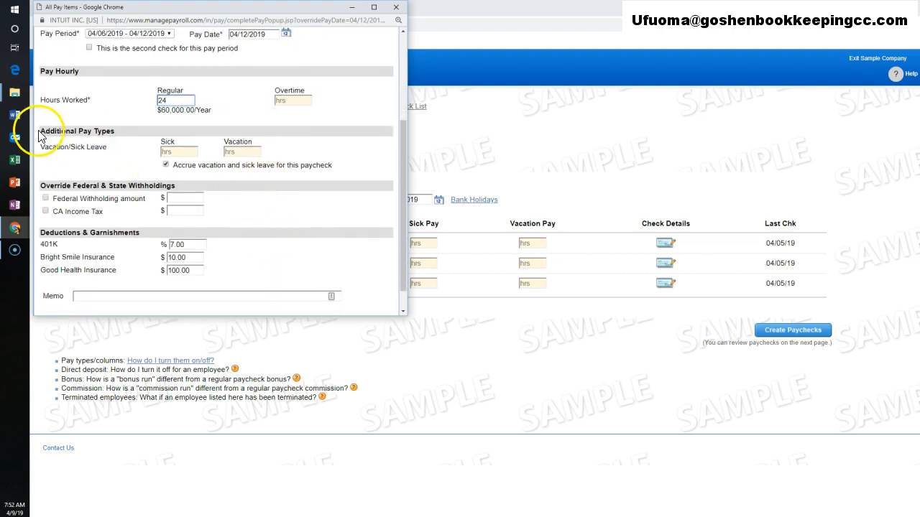
Step: Enter 16 vacation hours on the salaried employee's paycheck and create that paycheck
{"action": "left_click_drag", "start_coordinate": [36, 128], "coordinate": [106, 143]}
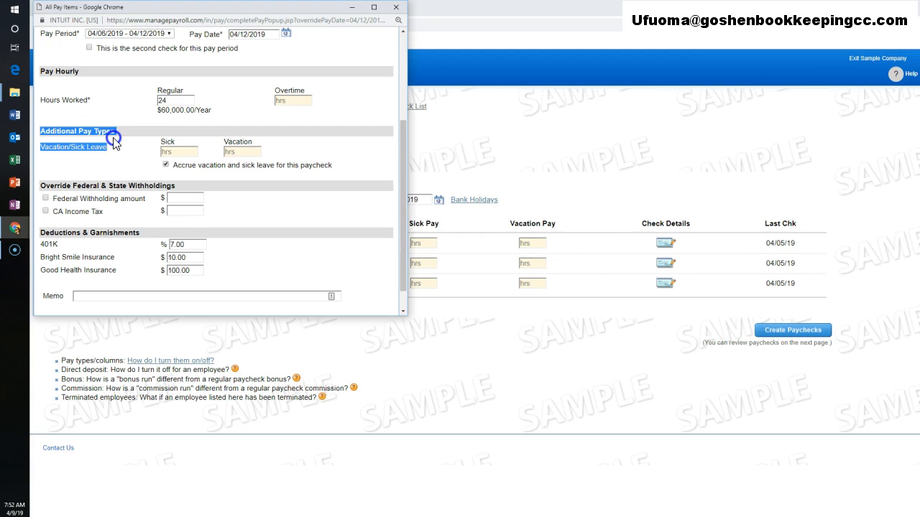
{"action": "left_click", "coordinate": [234, 152]}
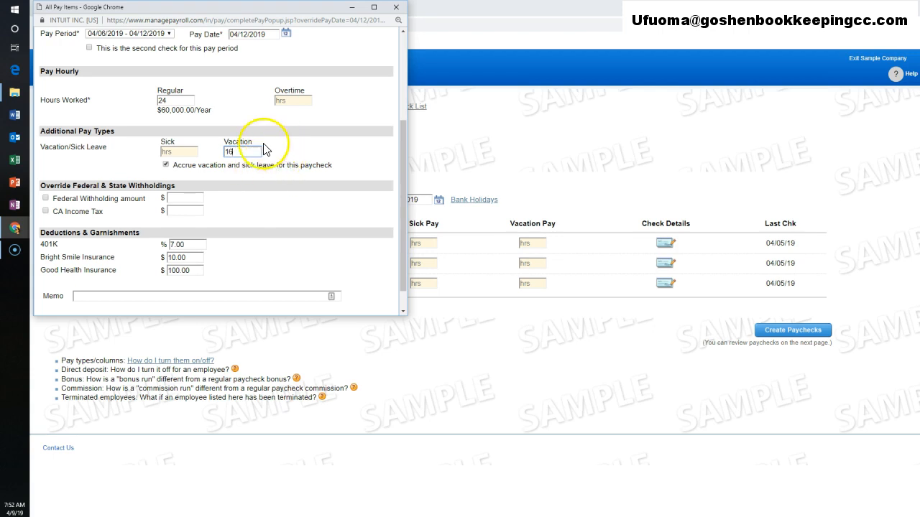
{"action": "scroll", "coordinate": [311, 220], "scroll_direction": "down", "scroll_amount": 1}
{"action": "left_click", "coordinate": [201, 102]}
{"action": "scroll", "coordinate": [230, 254], "scroll_direction": "up", "scroll_amount": 3}
{"action": "scroll", "coordinate": [230, 254], "scroll_direction": "down", "scroll_amount": 3}
{"action": "scroll", "coordinate": [157, 186], "scroll_direction": "up", "scroll_amount": 3}
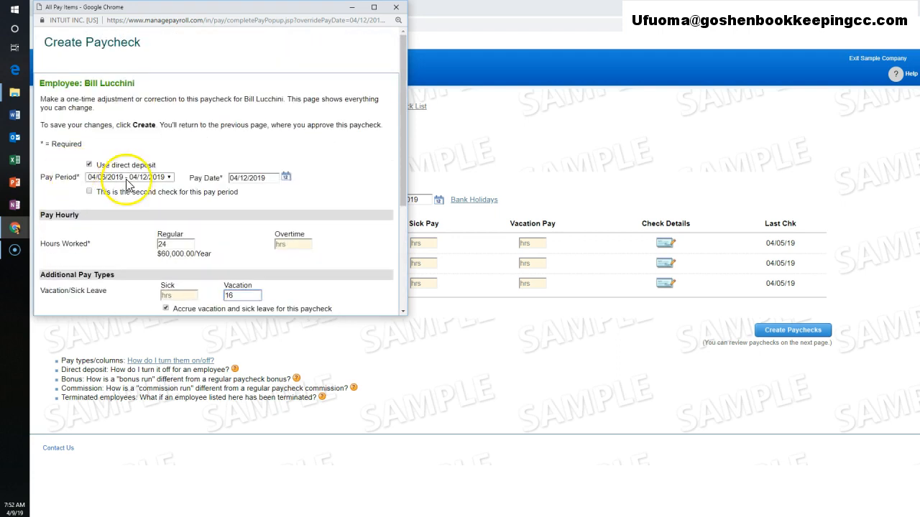
{"action": "scroll", "coordinate": [264, 246], "scroll_direction": "down", "scroll_amount": 3}
{"action": "left_click", "coordinate": [323, 302]}
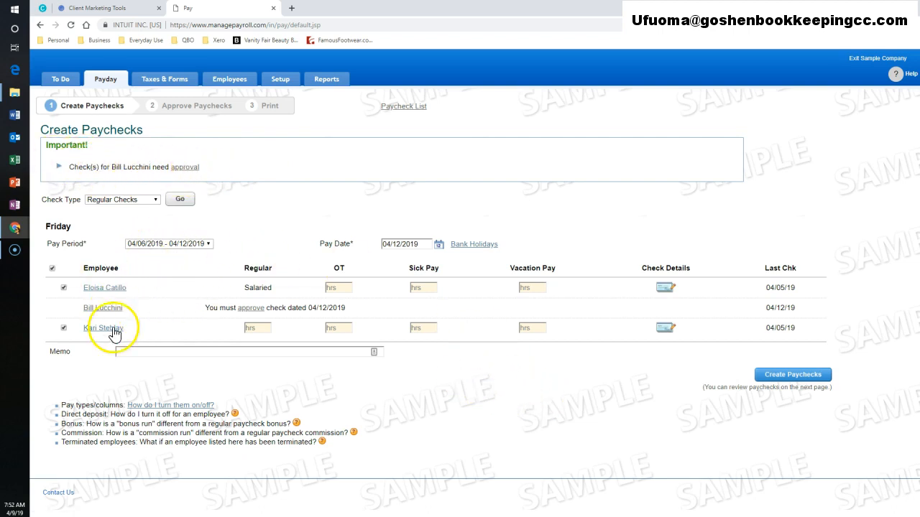
Step: Enter 20 regular hours for the hourly employee and create the remaining paychecks for approval
{"action": "left_click", "coordinate": [254, 328]}
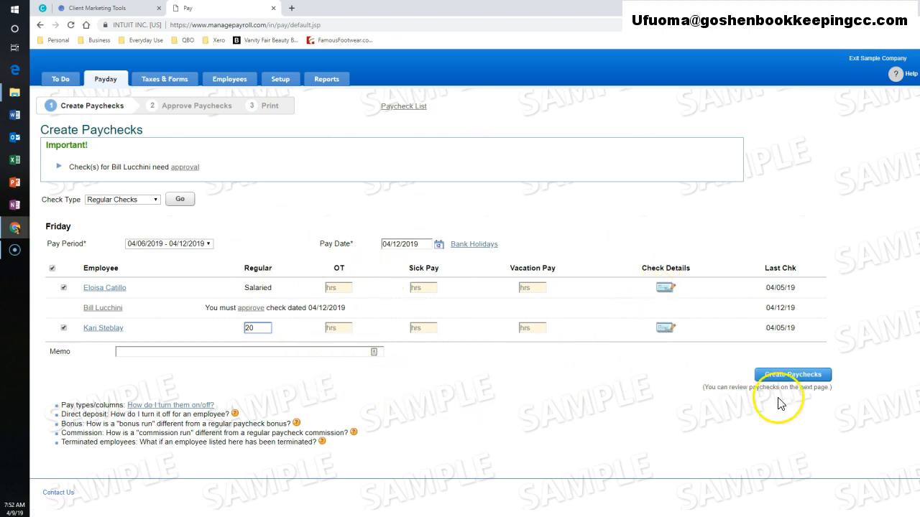
{"action": "left_click", "coordinate": [774, 379]}
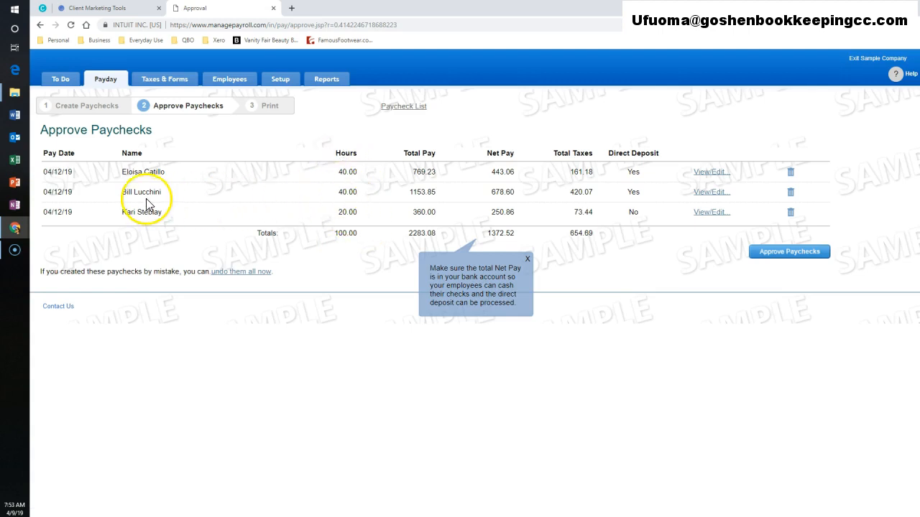
{"action": "left_click", "coordinate": [335, 194]}
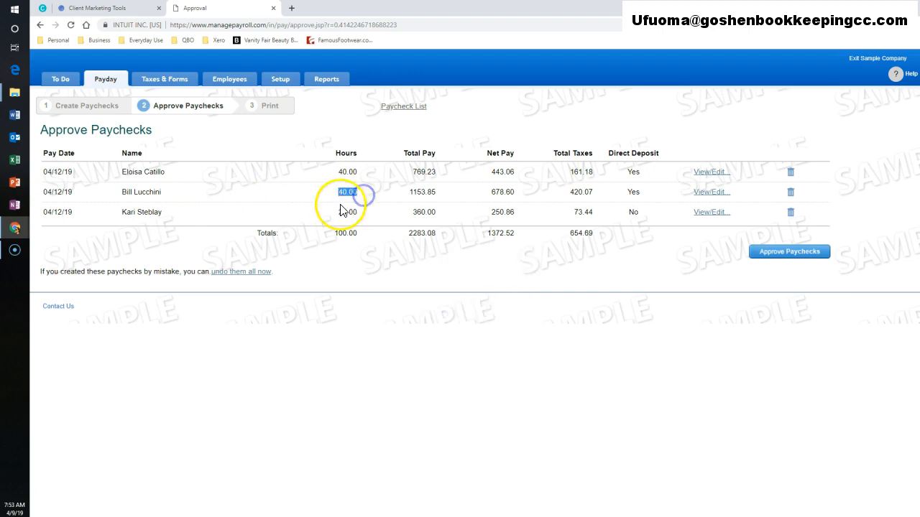
Step: Open the paycheck details of the second salaried employee from the paychecks awaiting approval and review the pay stub
{"action": "left_click", "coordinate": [523, 302]}
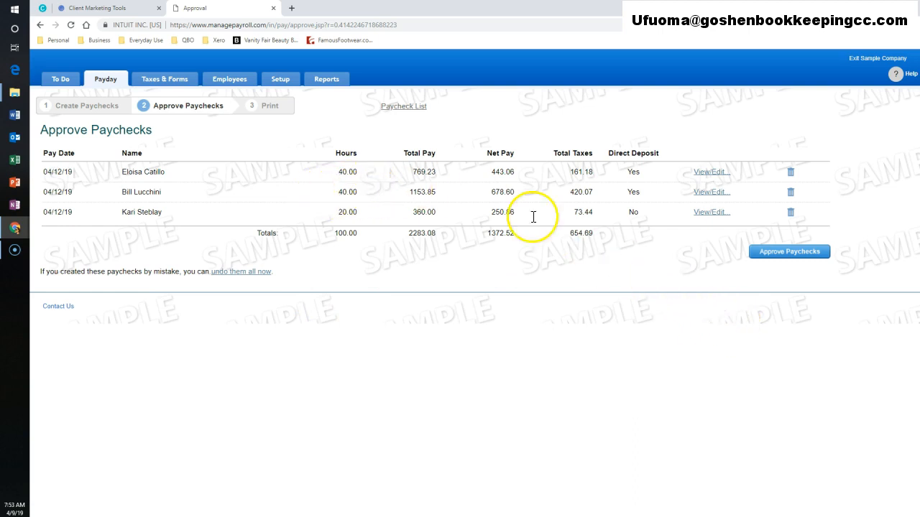
{"action": "left_click", "coordinate": [708, 192]}
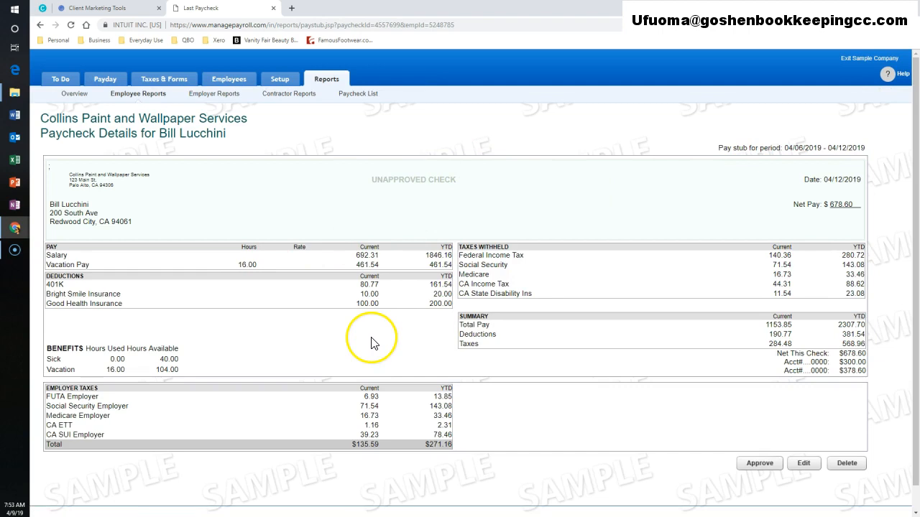
{"action": "scroll", "coordinate": [371, 343], "scroll_direction": "down", "scroll_amount": 1}
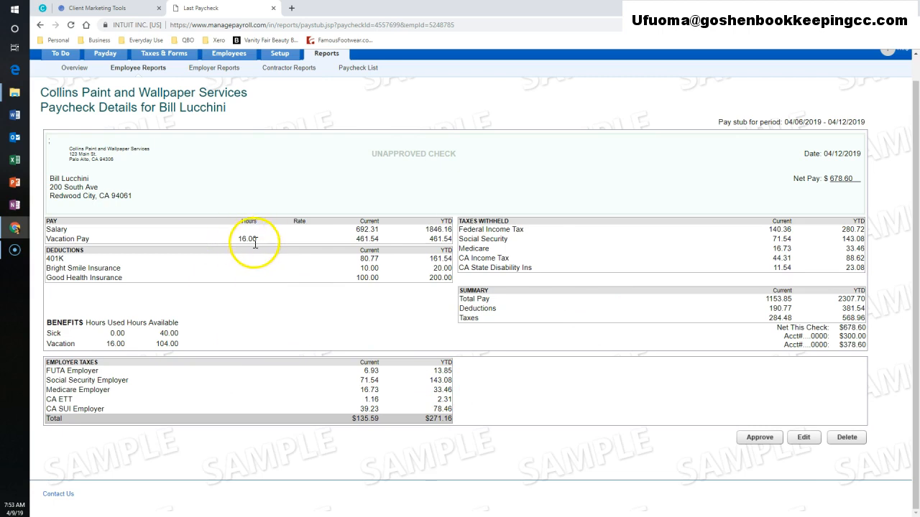
Step: Open the salaried employee's paycheck for editing and check the vacation hours used and available under Benefits
{"action": "left_click", "coordinate": [802, 437]}
{"action": "left_click", "coordinate": [235, 269]}
{"action": "left_click", "coordinate": [238, 283]}
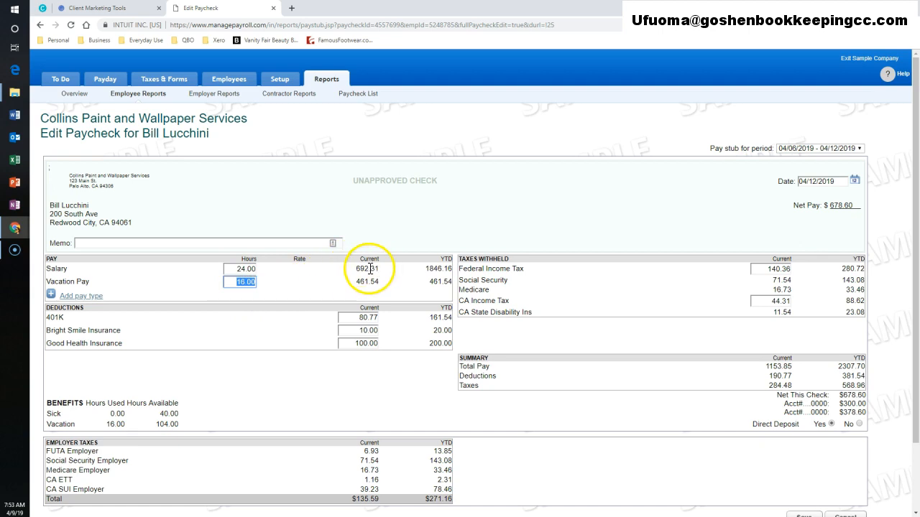
{"action": "scroll", "coordinate": [293, 335], "scroll_direction": "down", "scroll_amount": 2}
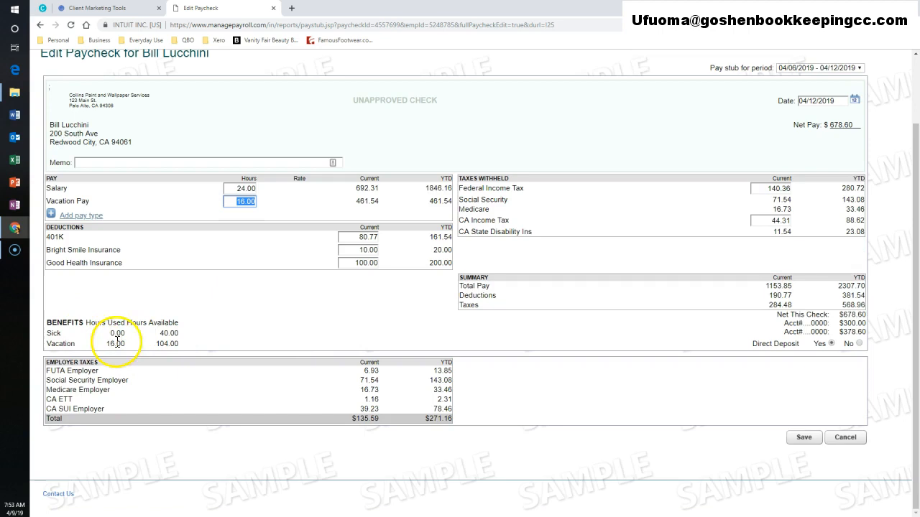
{"action": "left_click", "coordinate": [156, 344]}
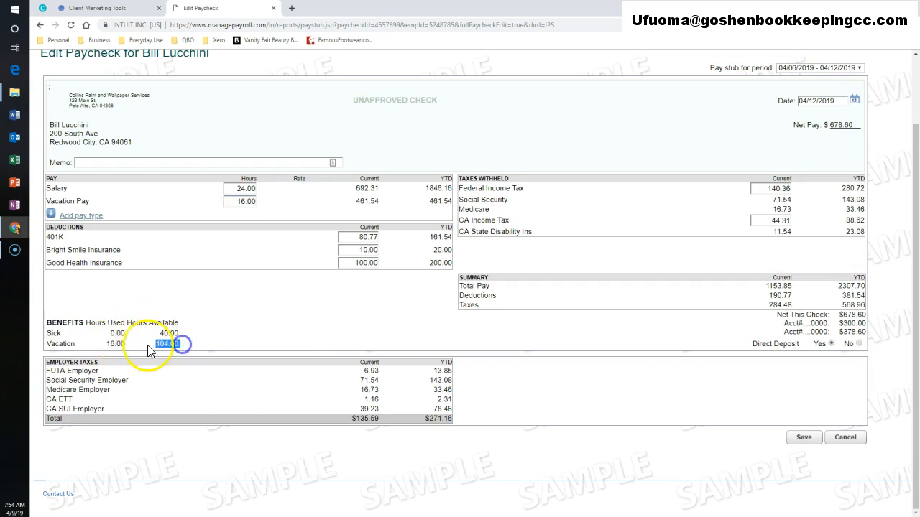
{"action": "double_click", "coordinate": [115, 344]}
Step: Compare the Salary hours with the Vacation Pay hours on the salaried employee's paycheck
{"action": "double_click", "coordinate": [234, 202]}
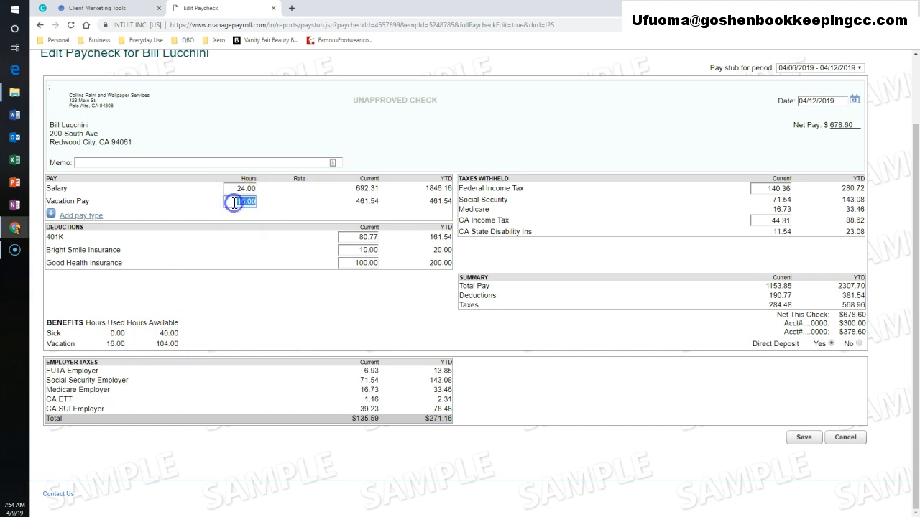
{"action": "double_click", "coordinate": [229, 189]}
{"action": "double_click", "coordinate": [237, 188]}
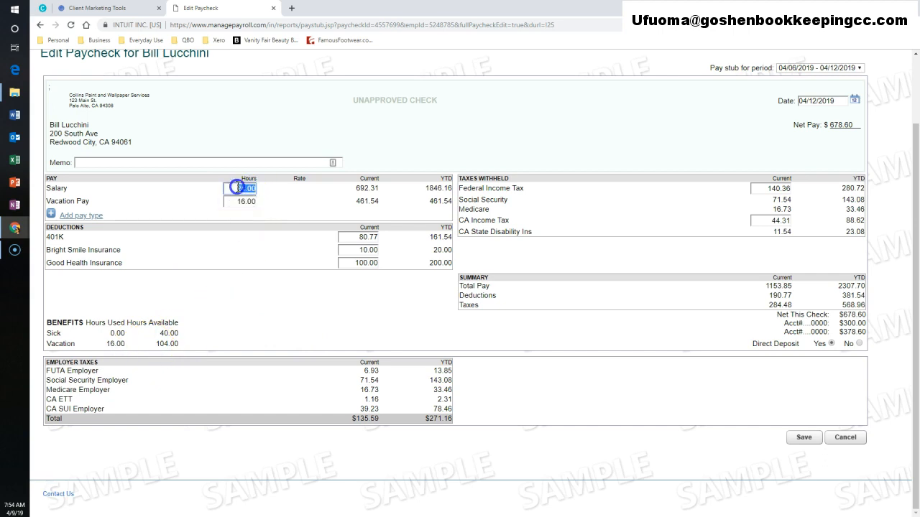
{"action": "left_click", "coordinate": [235, 202]}
{"action": "left_click", "coordinate": [234, 187]}
{"action": "left_click", "coordinate": [234, 200]}
{"action": "left_click", "coordinate": [236, 187]}
{"action": "left_click", "coordinate": [235, 201]}
{"action": "left_click", "coordinate": [237, 188]}
{"action": "left_click", "coordinate": [235, 201]}
{"action": "left_click", "coordinate": [233, 188]}
{"action": "left_click", "coordinate": [235, 202]}
{"action": "left_click", "coordinate": [235, 188]}
{"action": "left_click", "coordinate": [519, 335]}
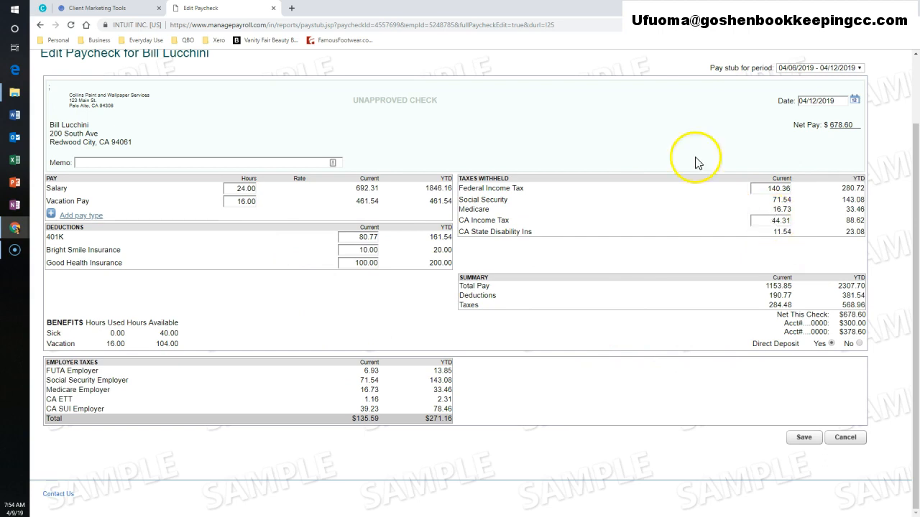
Step: Save the salaried employee's paycheck and approve all the paychecks dated 04/12/19
{"action": "left_click", "coordinate": [804, 438]}
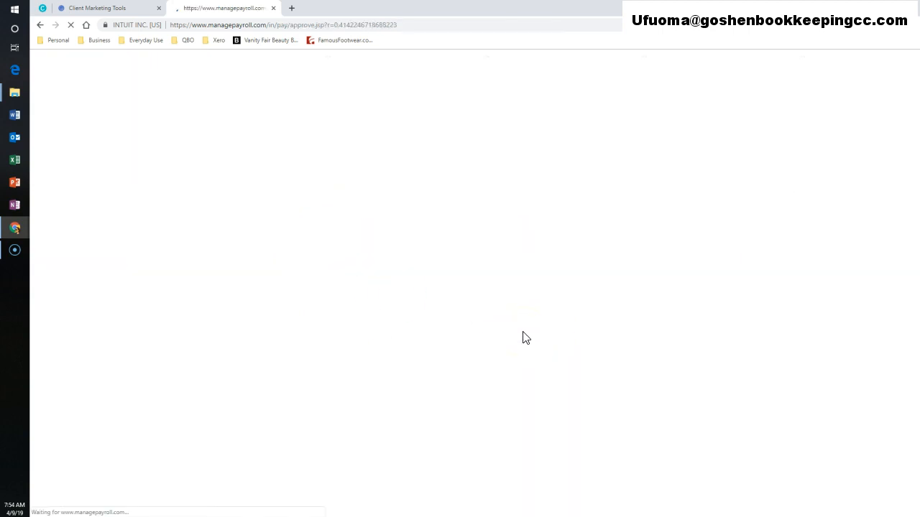
{"action": "left_click", "coordinate": [529, 260]}
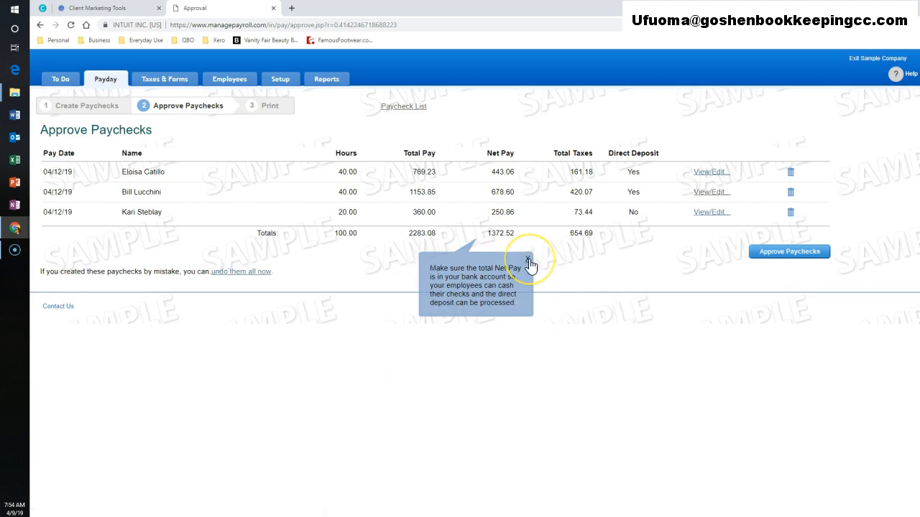
{"action": "left_click", "coordinate": [529, 261]}
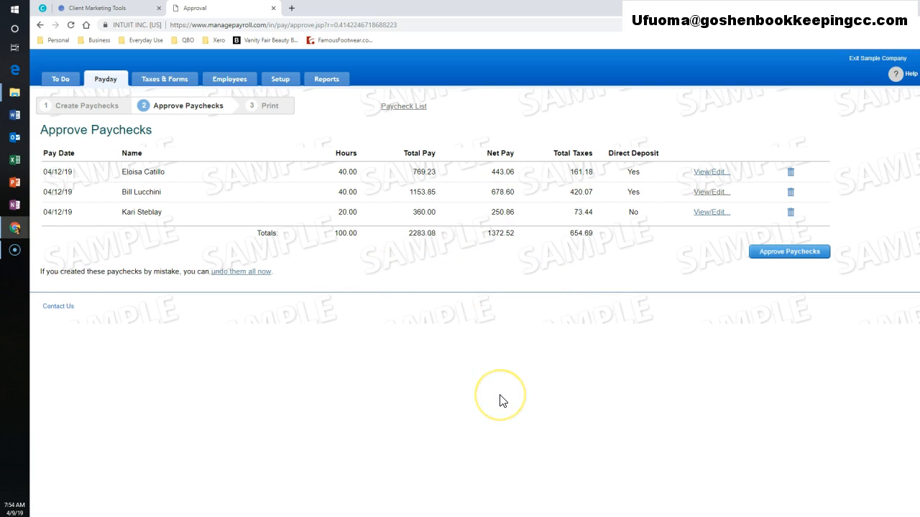
{"action": "left_click", "coordinate": [770, 257]}
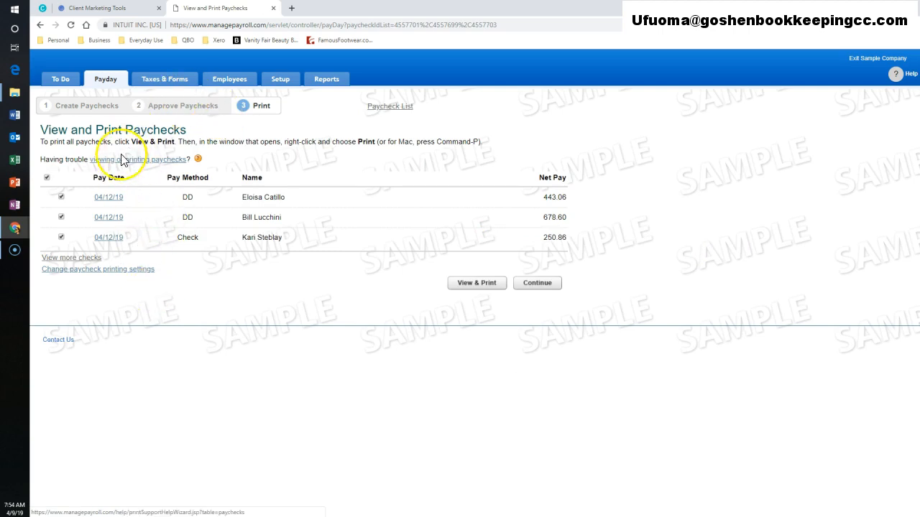
Step: Deselect all paychecks for printing and continue to finish the payroll run
{"action": "left_click", "coordinate": [47, 178]}
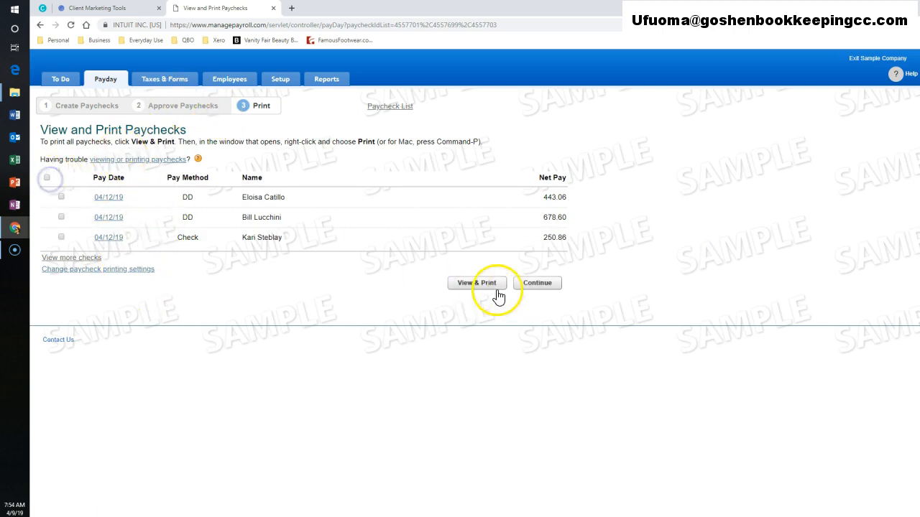
{"action": "left_click", "coordinate": [538, 282]}
{"action": "left_click", "coordinate": [145, 233]}
{"action": "left_click", "coordinate": [457, 269]}
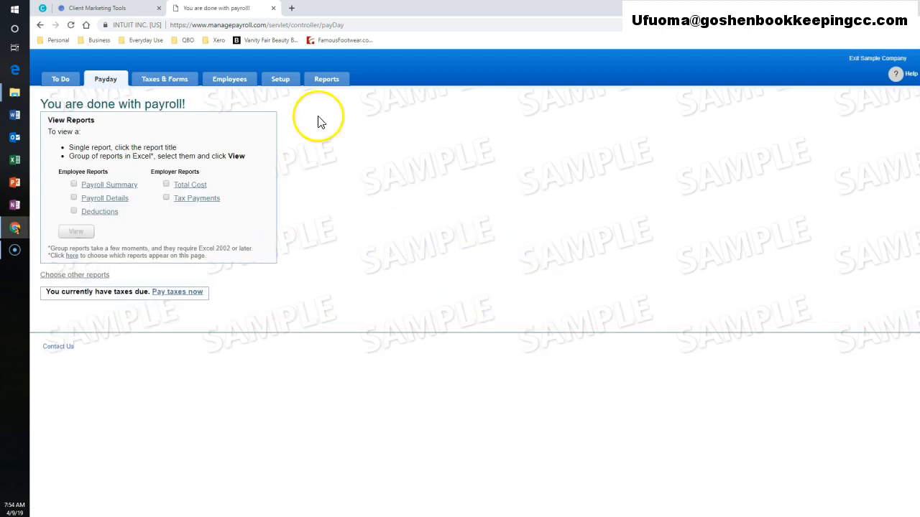